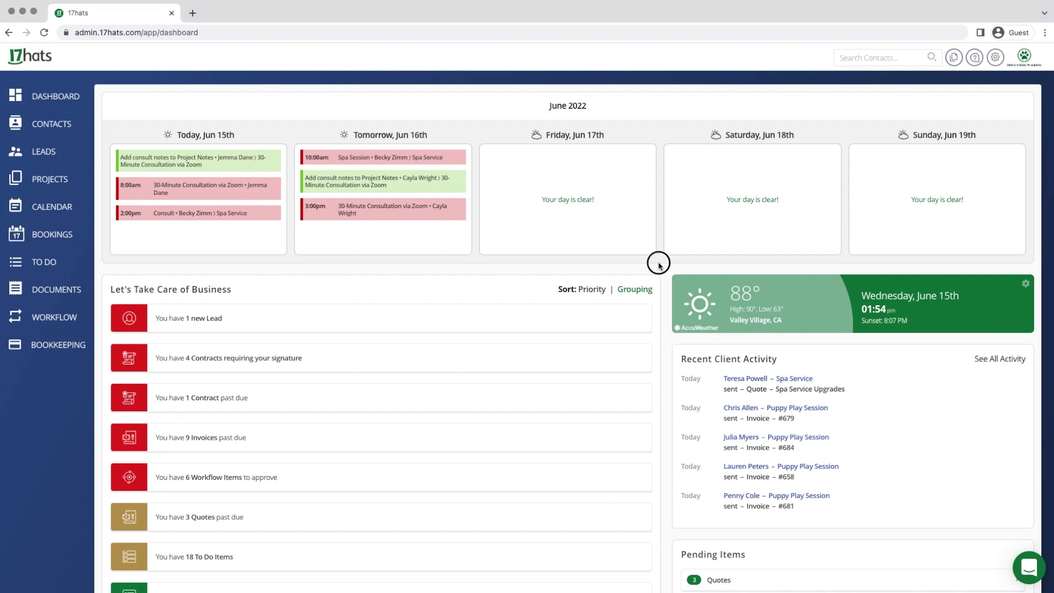
Step: Go to Account Settings via the top-bar gear icon and scroll down the settings sidebar
{"action": "left_click", "coordinate": [996, 59]}
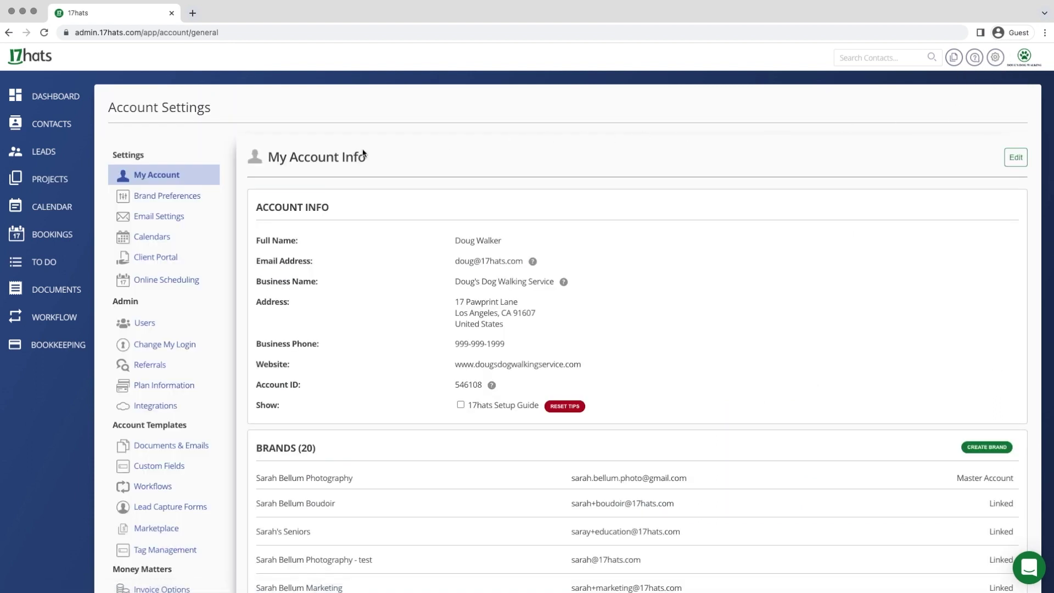
{"action": "scroll", "coordinate": [153, 236], "scroll_direction": "down", "scroll_amount": 5}
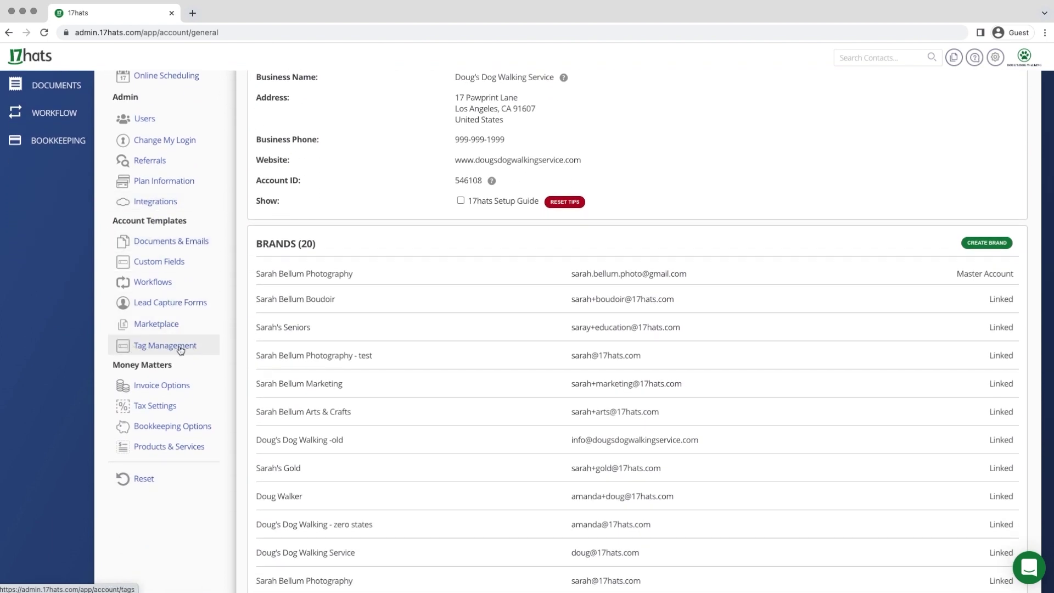
Step: Open Tag Management from the Account Templates sidebar and scroll down the tag list
{"action": "left_click", "coordinate": [181, 350]}
{"action": "scroll", "coordinate": [176, 352], "scroll_direction": "down", "scroll_amount": 1}
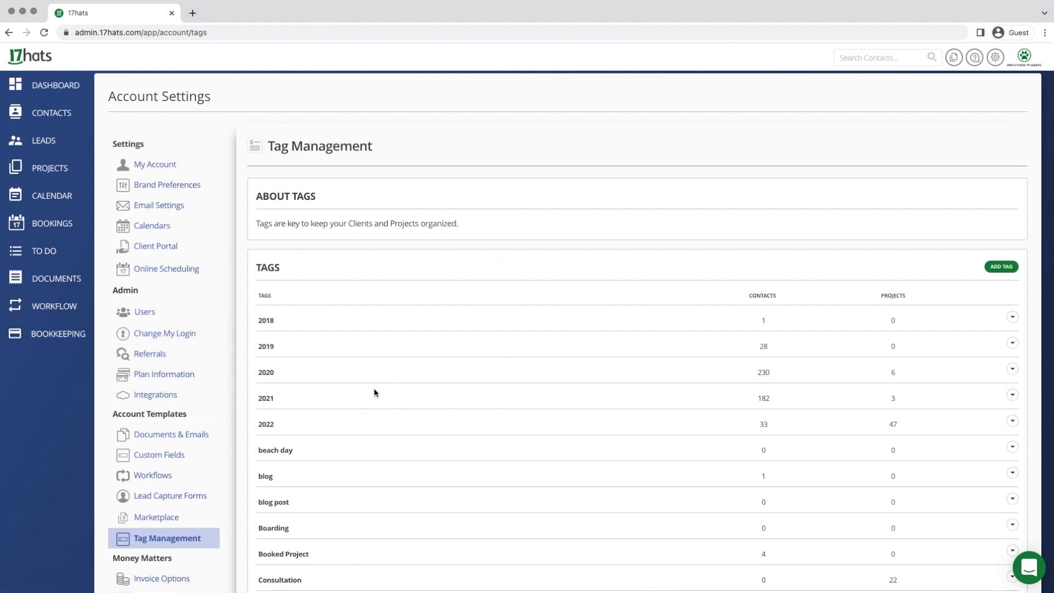
{"action": "scroll", "coordinate": [531, 388], "scroll_direction": "down", "scroll_amount": 5}
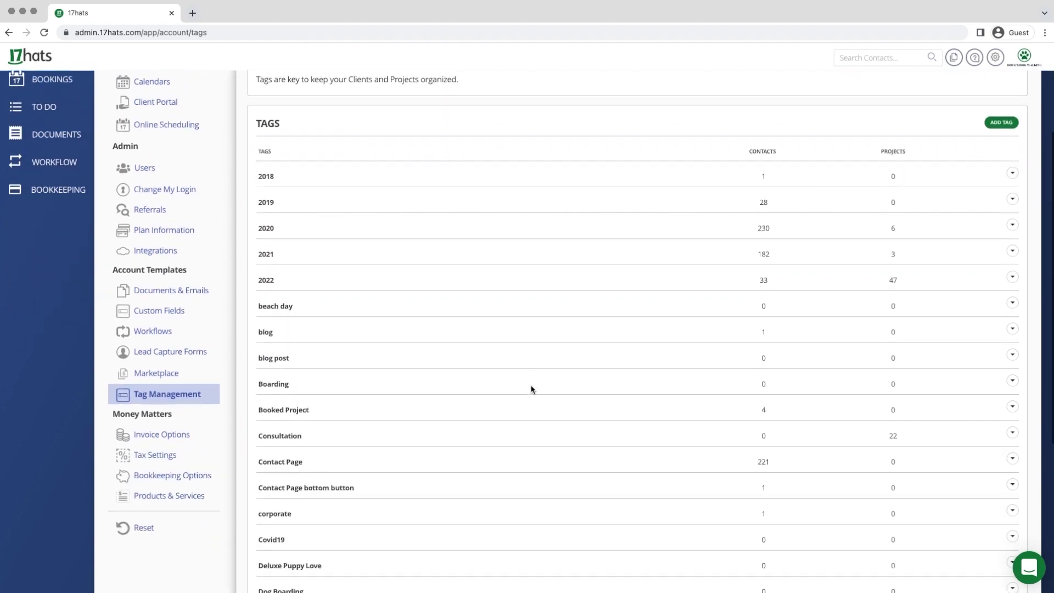
{"action": "scroll", "coordinate": [531, 389], "scroll_direction": "down", "scroll_amount": 3}
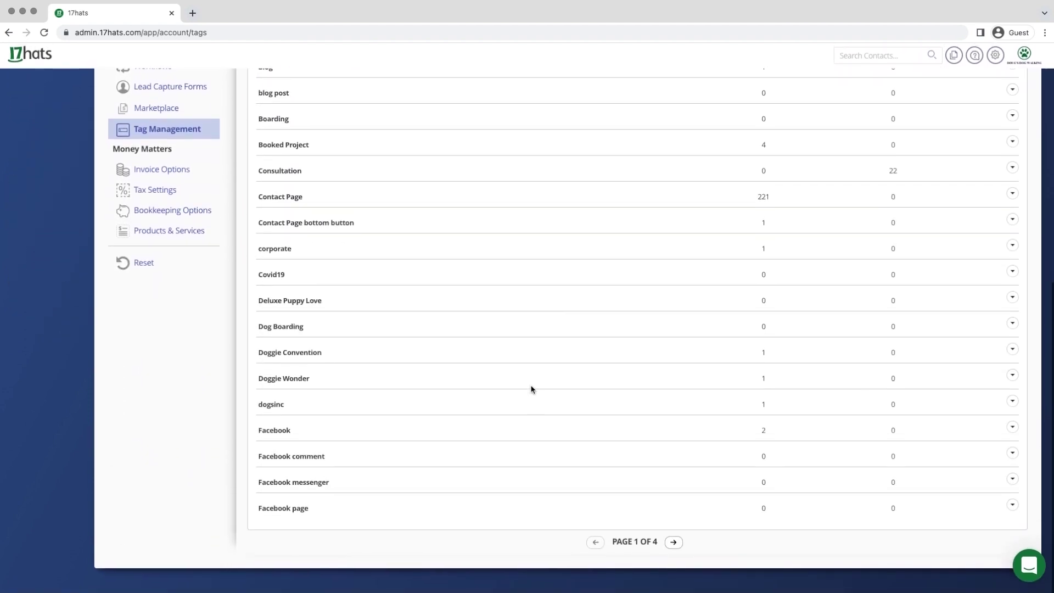
Step: Page through tag pages 2 and 3, then scroll back up the list
{"action": "left_click", "coordinate": [673, 544]}
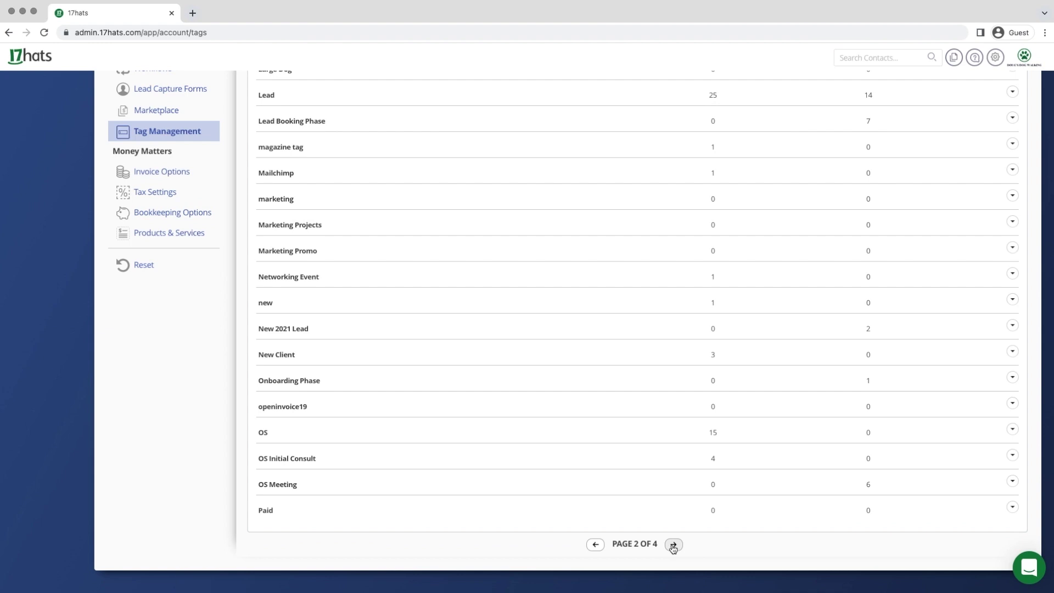
{"action": "left_click", "coordinate": [673, 545]}
{"action": "scroll", "coordinate": [605, 511], "scroll_direction": "up", "scroll_amount": 7}
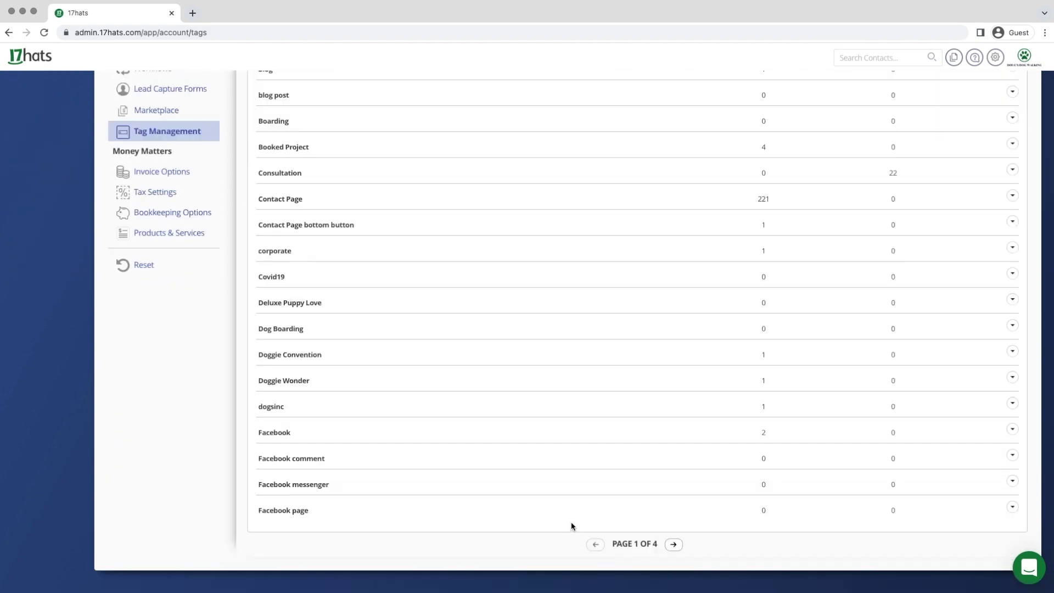
{"action": "scroll", "coordinate": [571, 521], "scroll_direction": "up", "scroll_amount": 3}
{"action": "scroll", "coordinate": [571, 522], "scroll_direction": "up", "scroll_amount": 4}
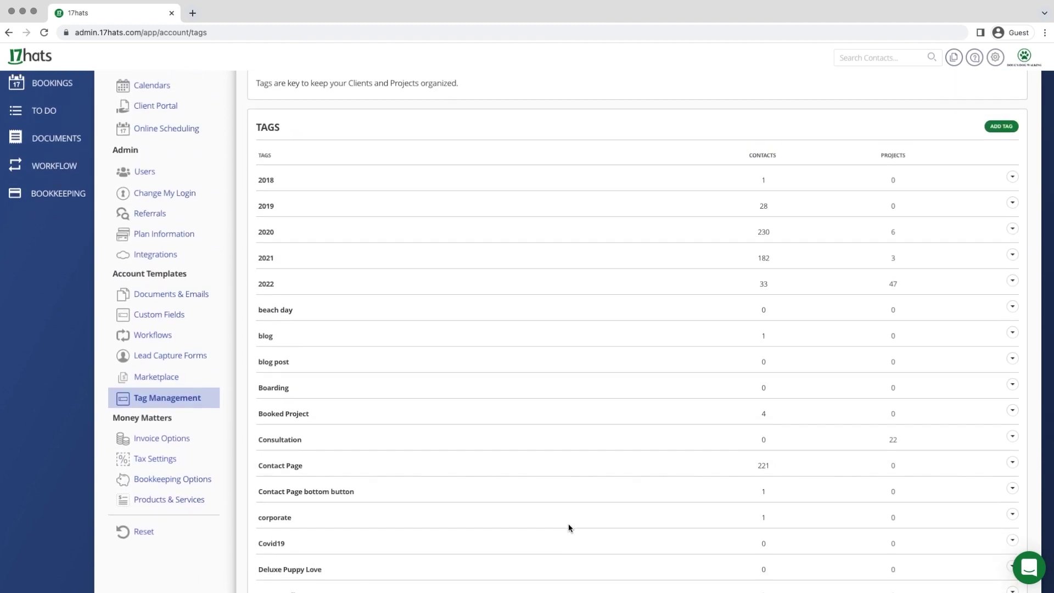
{"action": "left_click", "coordinate": [1013, 332]}
Step: Rename the 'corporate' tag to 'Corporate Client' from its row's dropdown and save
{"action": "left_click", "coordinate": [1013, 514]}
{"action": "left_click", "coordinate": [1027, 532]}
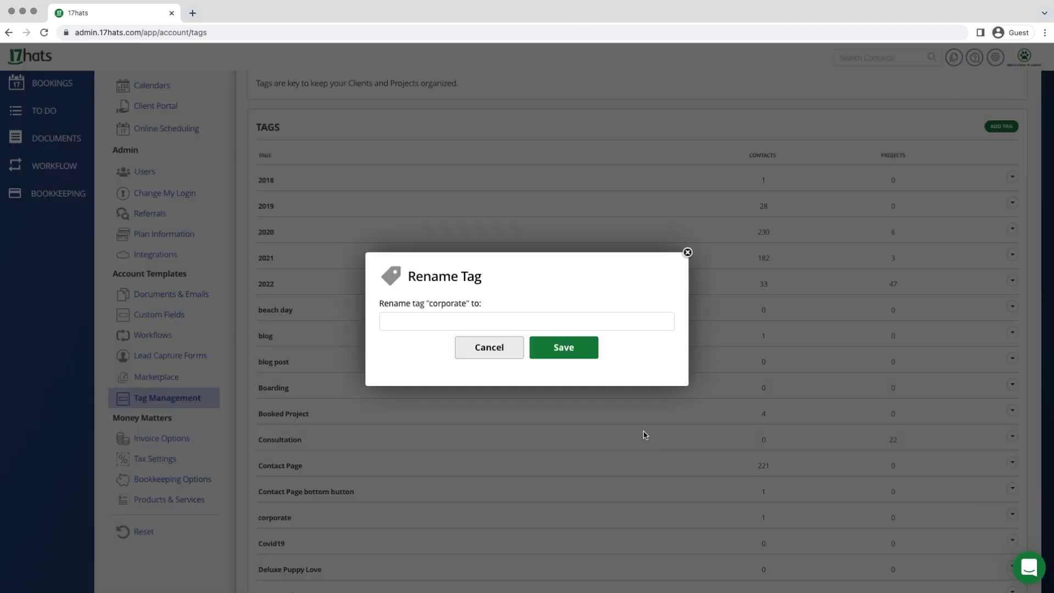
{"action": "left_click", "coordinate": [396, 322]}
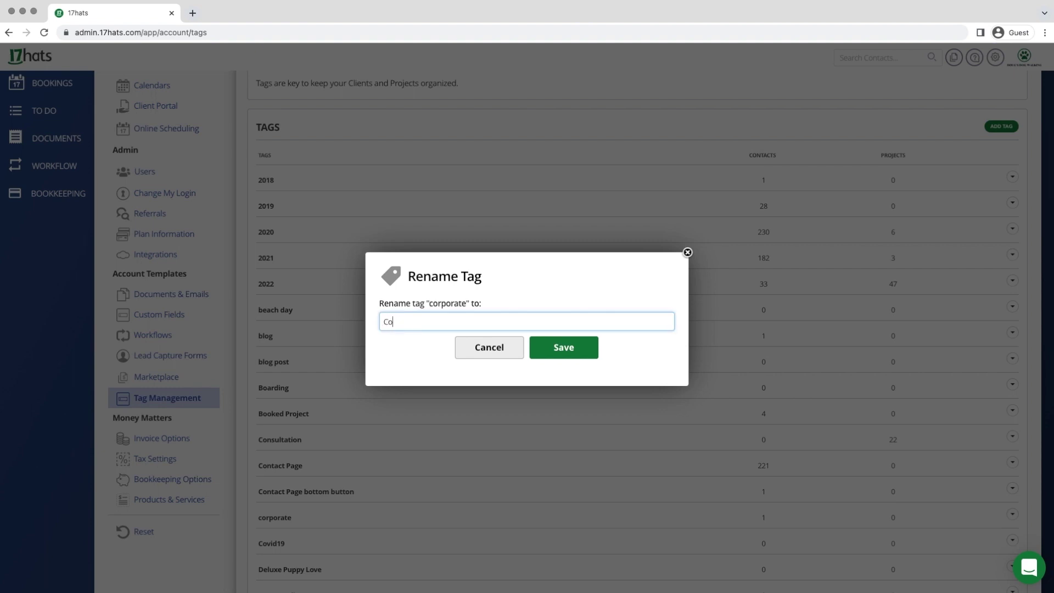
{"action": "type", "text": "Corporate Client"}
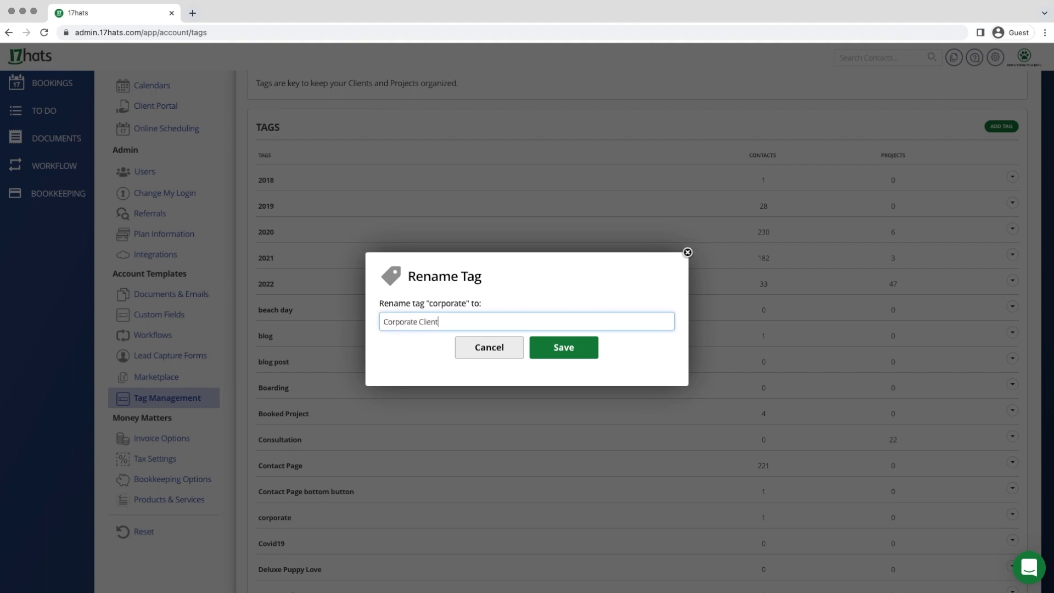
{"action": "left_click", "coordinate": [560, 348]}
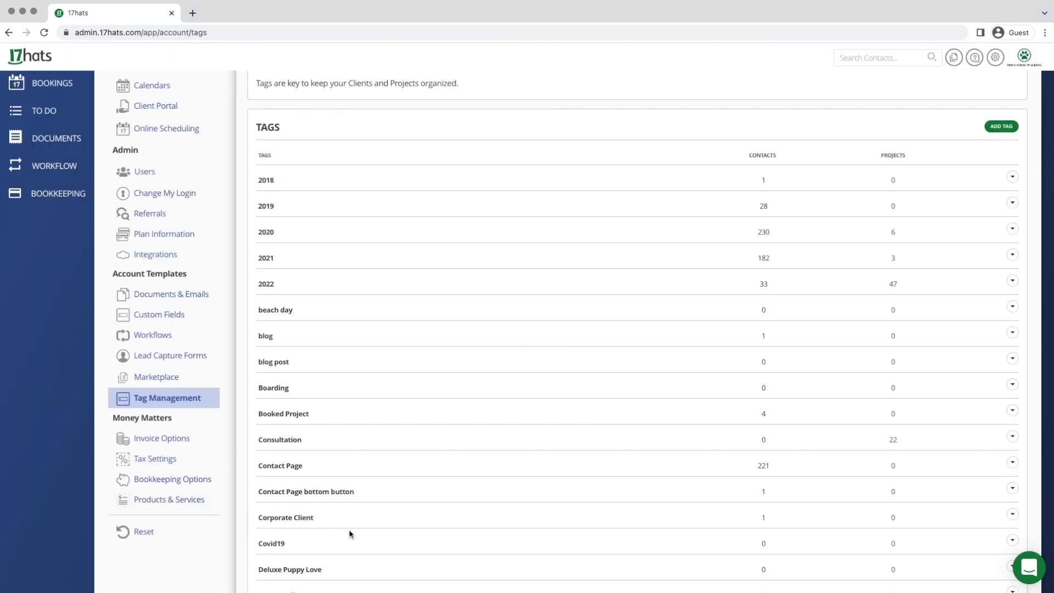
Step: Merge the 'blog' tag into 'blog post', picking 'blog post' as the Merge Tag target
{"action": "left_click", "coordinate": [1012, 335]}
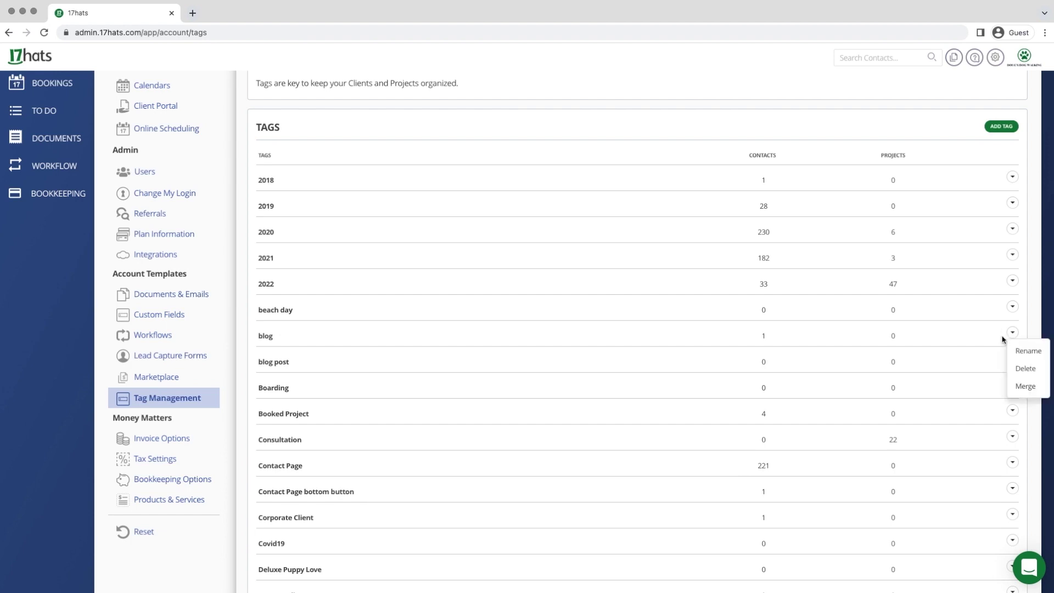
{"action": "left_click", "coordinate": [1031, 387]}
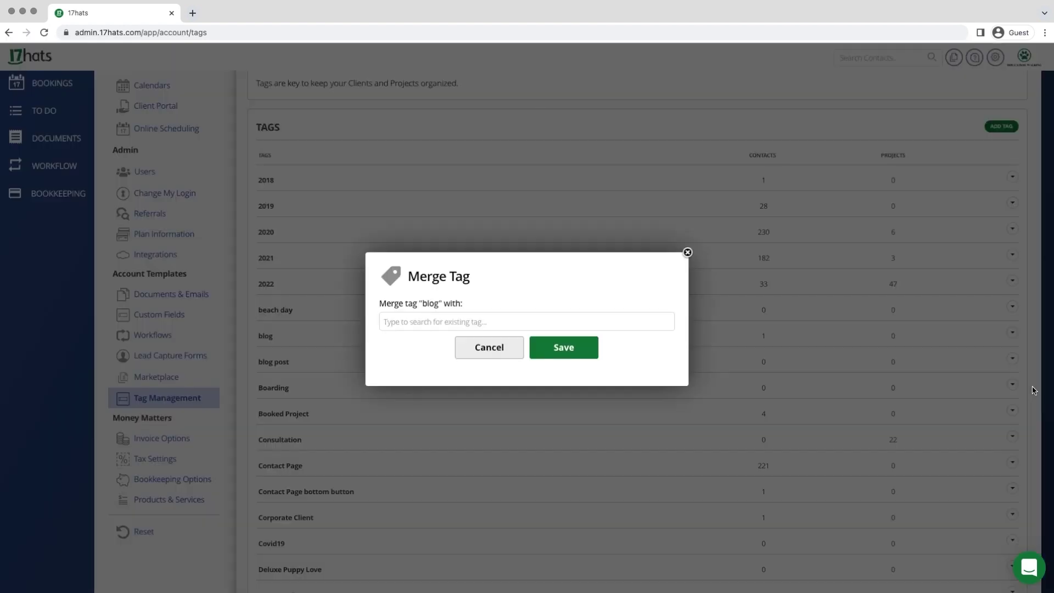
{"action": "left_click", "coordinate": [657, 326]}
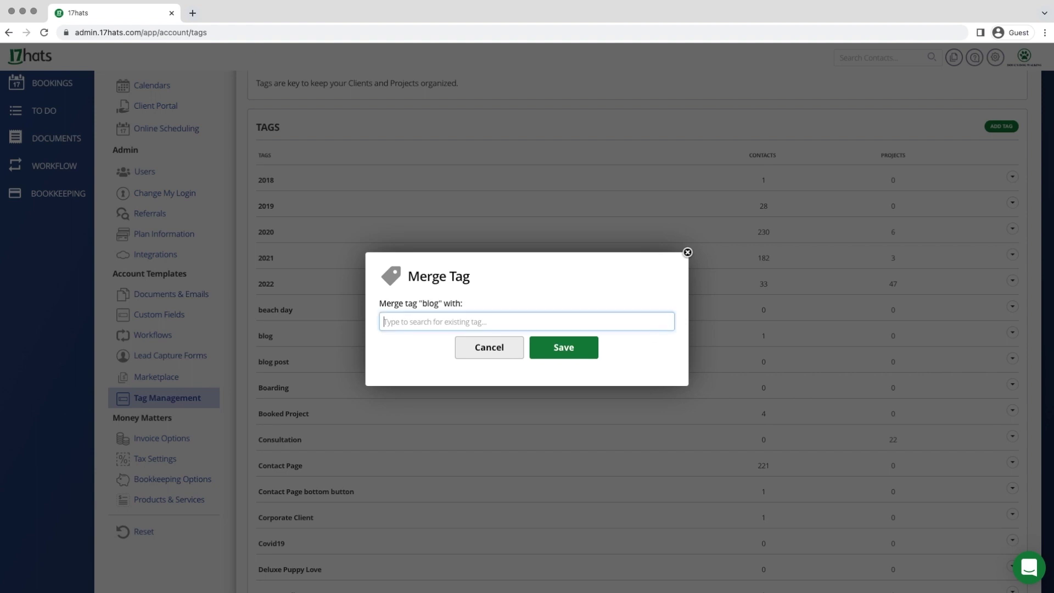
{"action": "type", "text": "blog pos"}
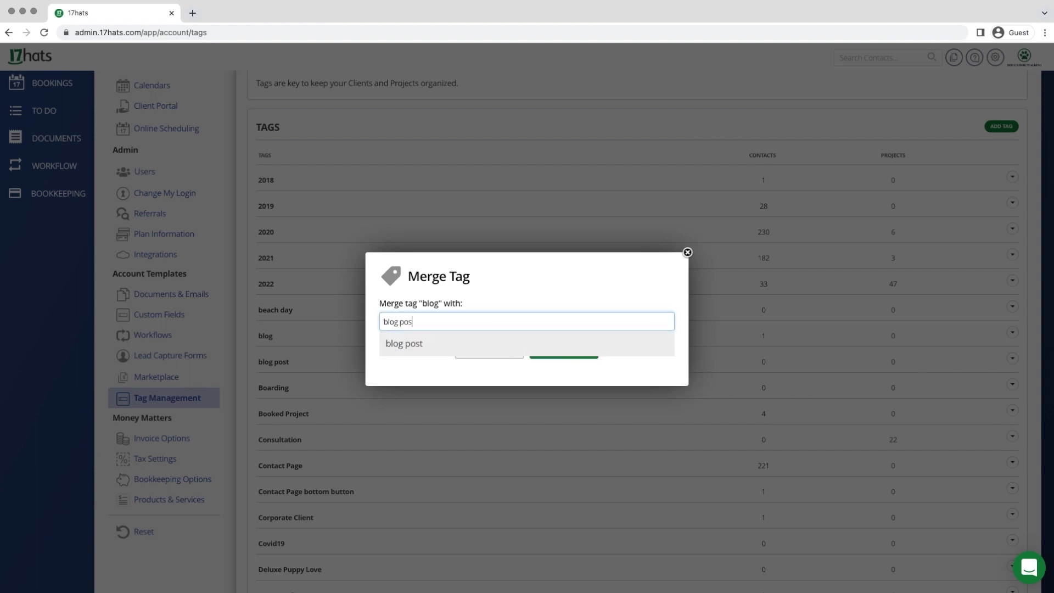
{"action": "left_click", "coordinate": [504, 344]}
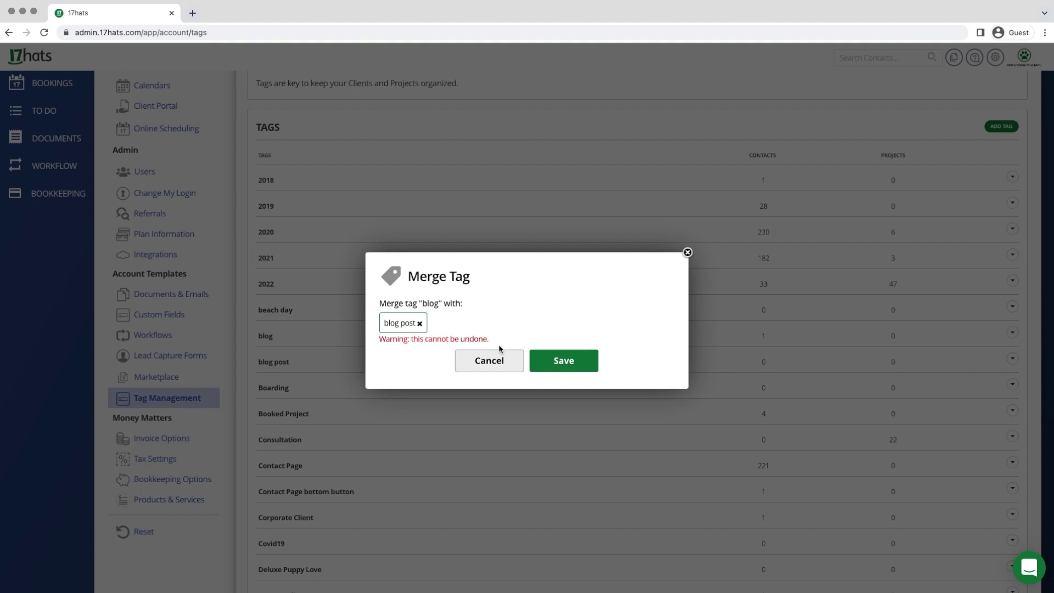
{"action": "left_click", "coordinate": [566, 362]}
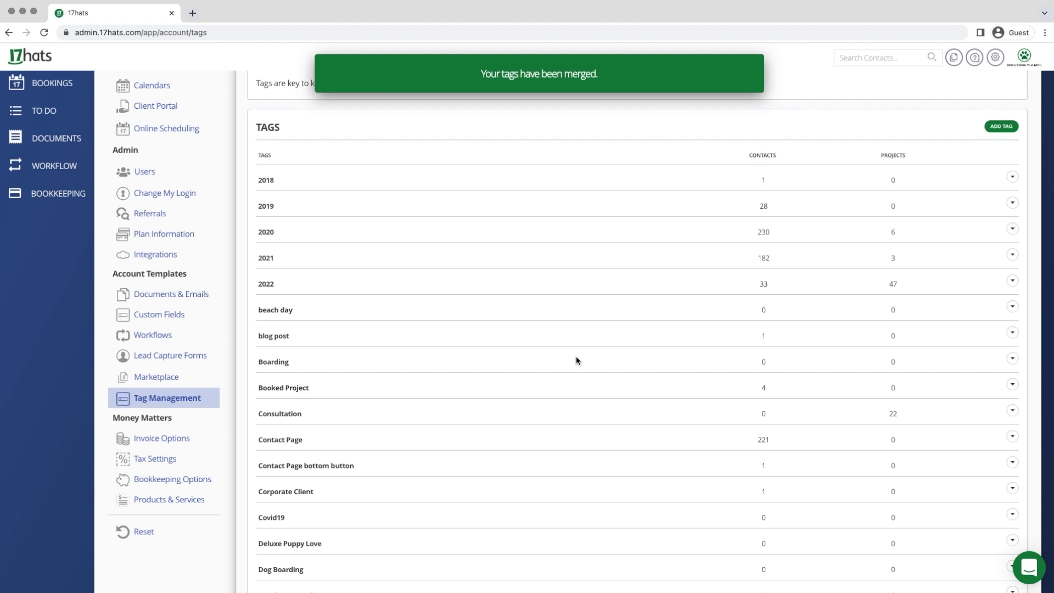
Step: Delete the 'dogsinc' tag, ticking the permanent-deletion checkbox and confirming with Yes
{"action": "scroll", "coordinate": [576, 358], "scroll_direction": "down", "scroll_amount": 3}
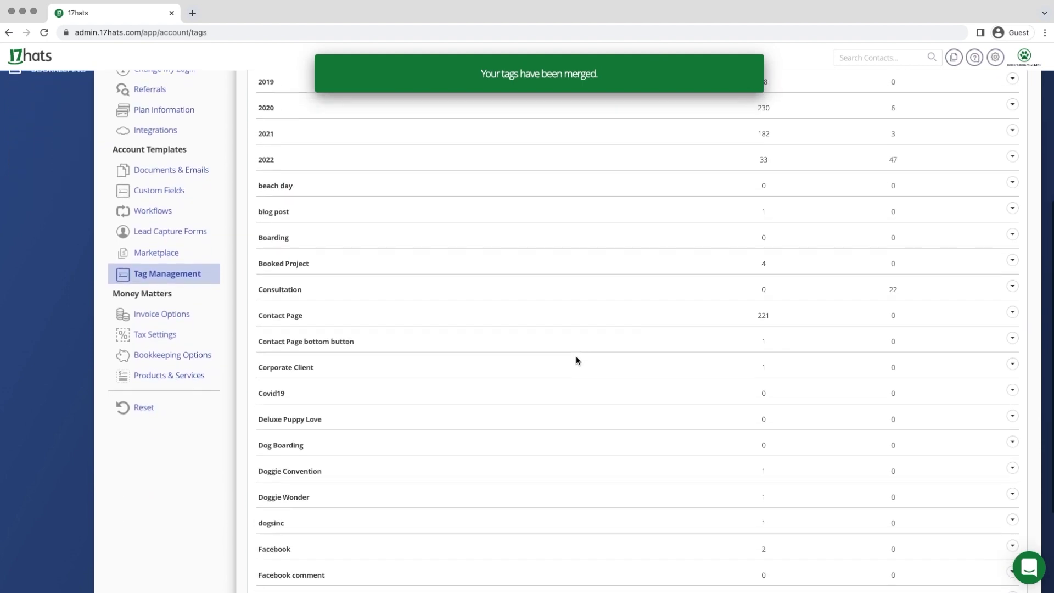
{"action": "scroll", "coordinate": [576, 359], "scroll_direction": "down", "scroll_amount": 2}
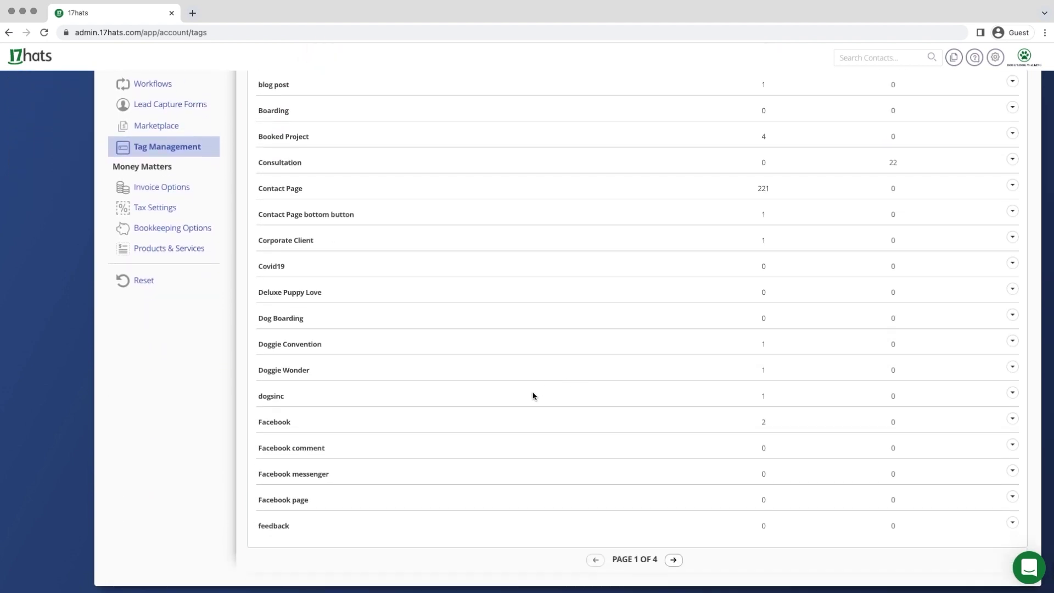
{"action": "left_click", "coordinate": [1013, 393]}
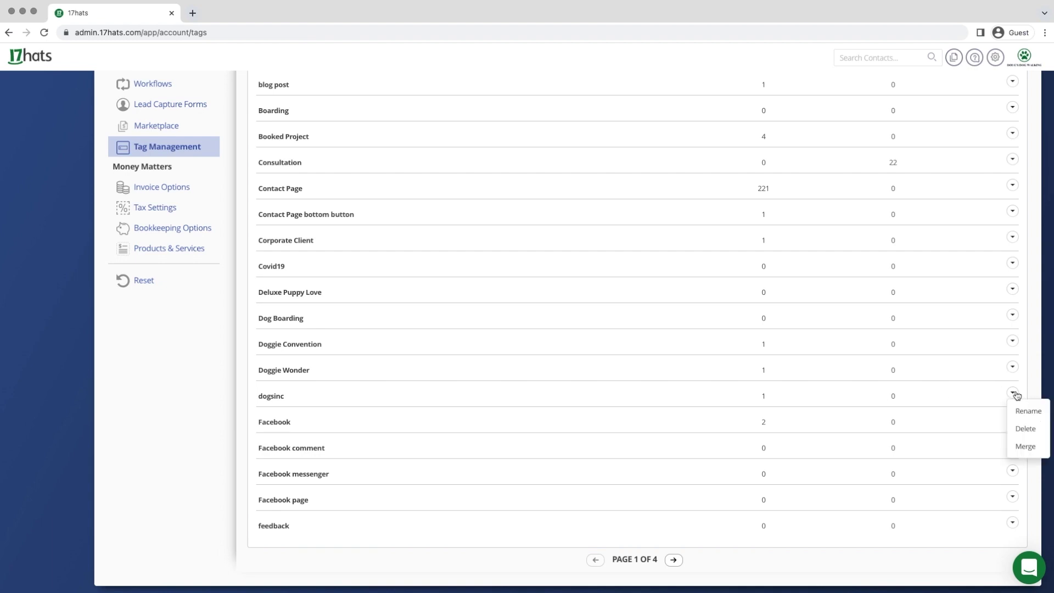
{"action": "left_click", "coordinate": [1026, 429]}
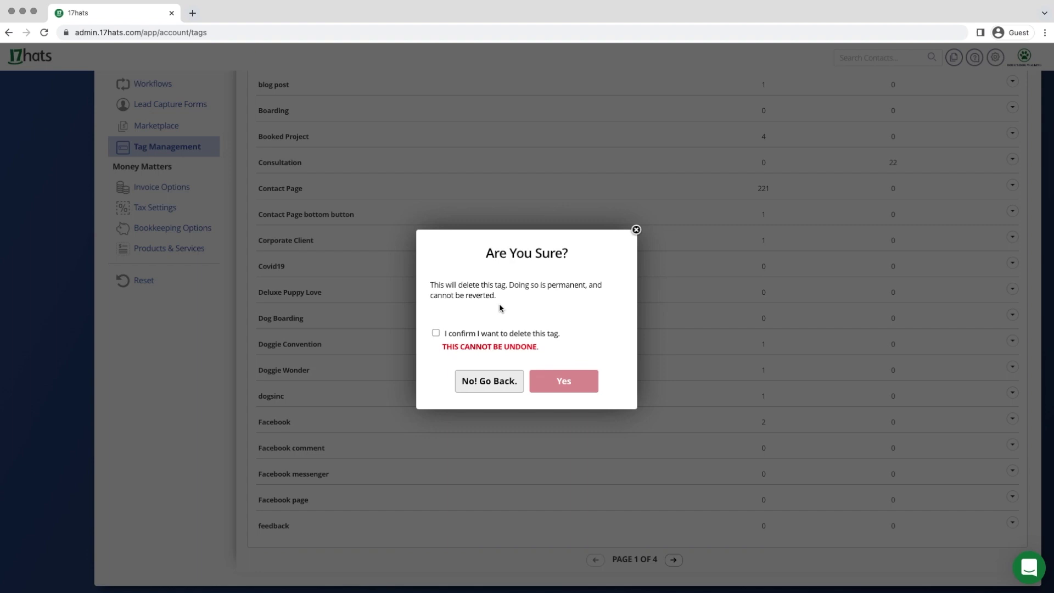
{"action": "left_click", "coordinate": [436, 333]}
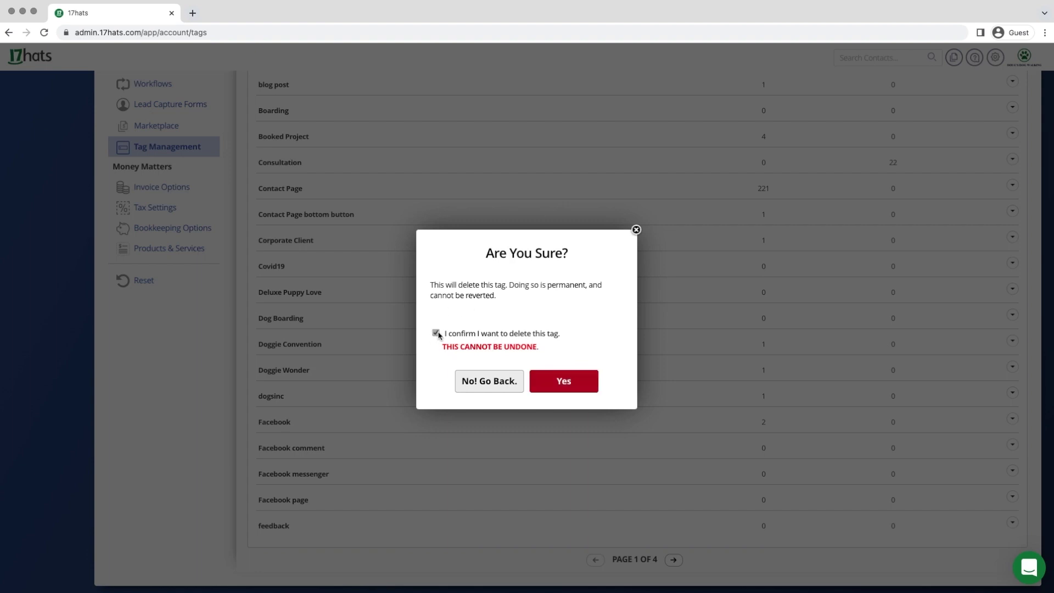
{"action": "left_click", "coordinate": [597, 380]}
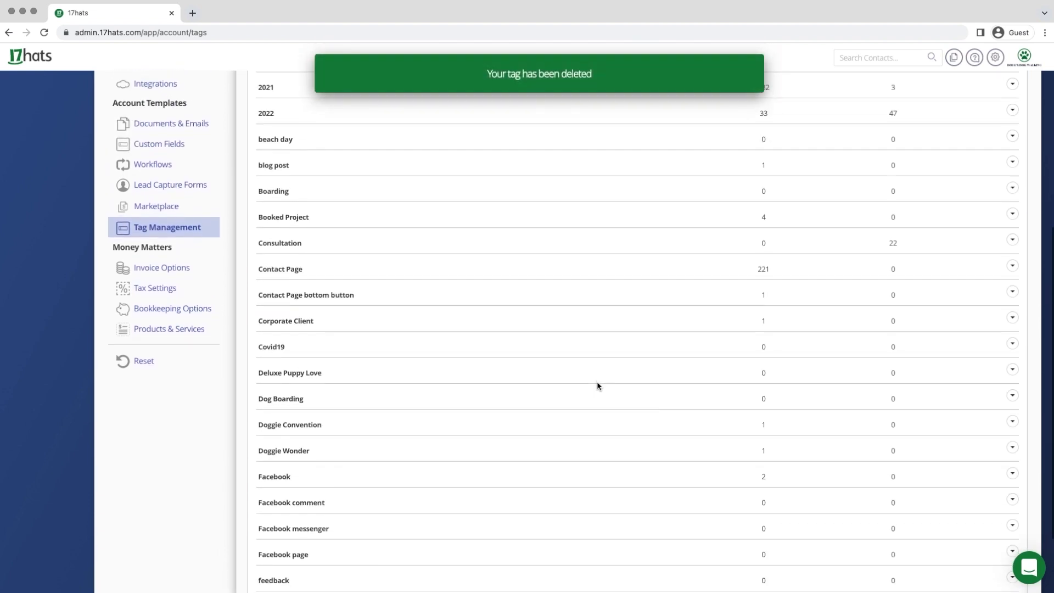
Step: Create a tag named 'Potential Client Networking' with ADD TAG and save it
{"action": "scroll", "coordinate": [597, 386], "scroll_direction": "up", "scroll_amount": 5}
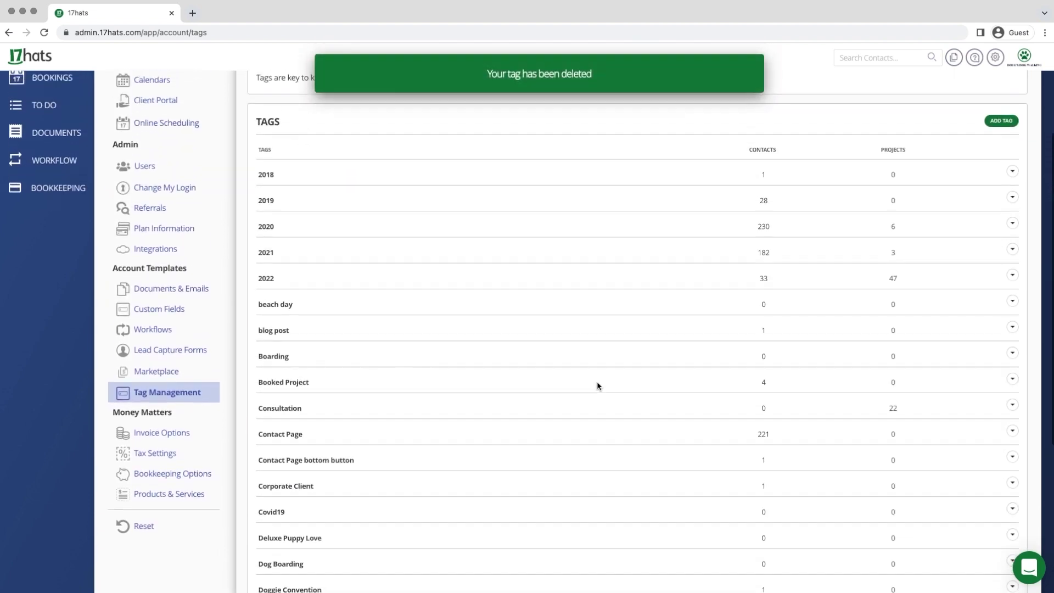
{"action": "scroll", "coordinate": [597, 386], "scroll_direction": "up", "scroll_amount": 3}
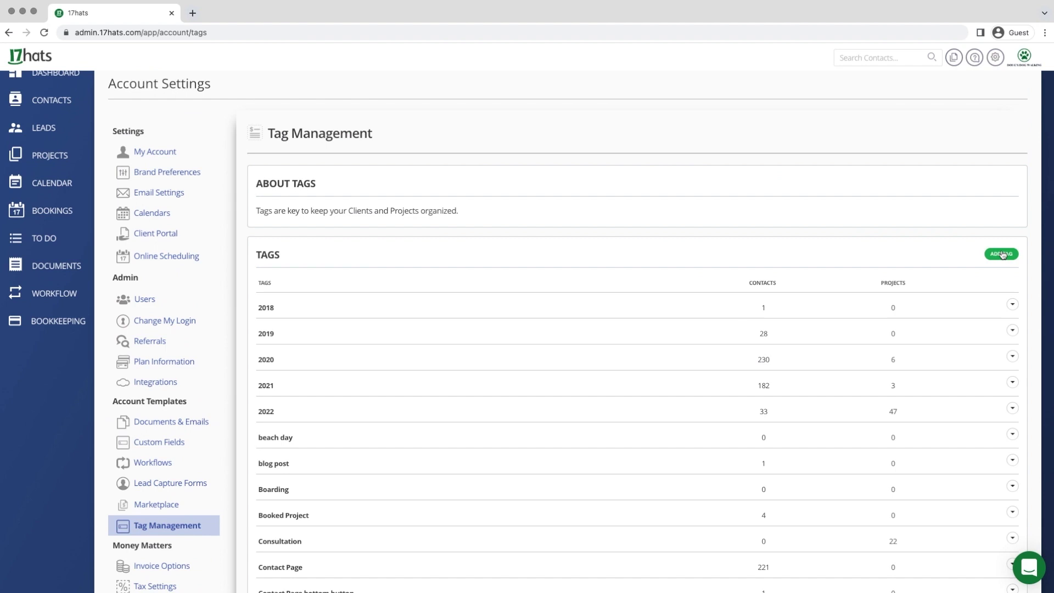
{"action": "left_click", "coordinate": [1002, 253]}
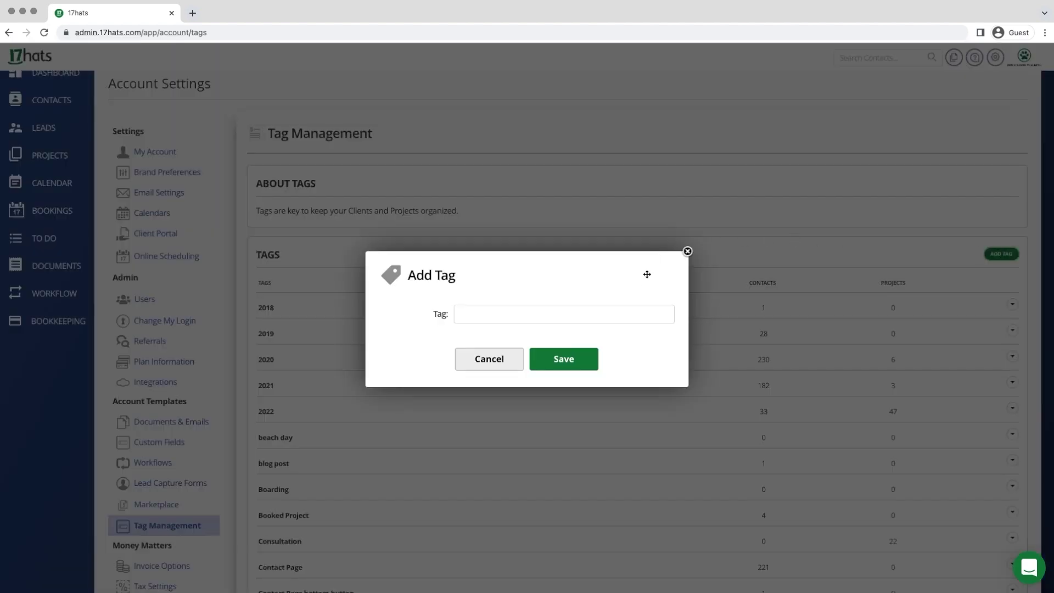
{"action": "left_click", "coordinate": [642, 311]}
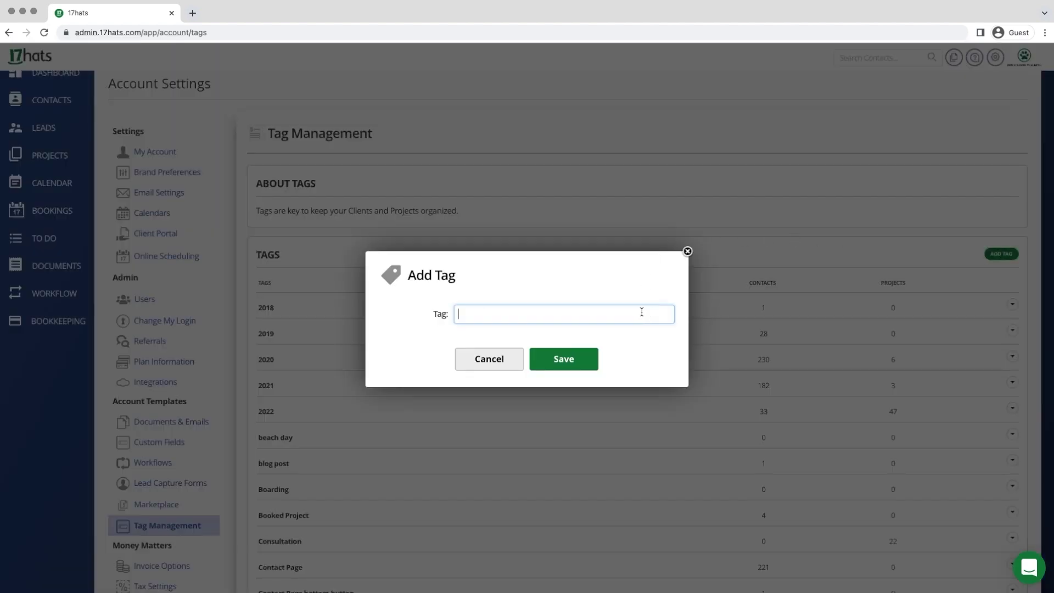
{"action": "type", "text": "Potential Client  Ne"}
{"action": "key", "text": "BackSpace"}
{"action": "type", "text": "Networking"}
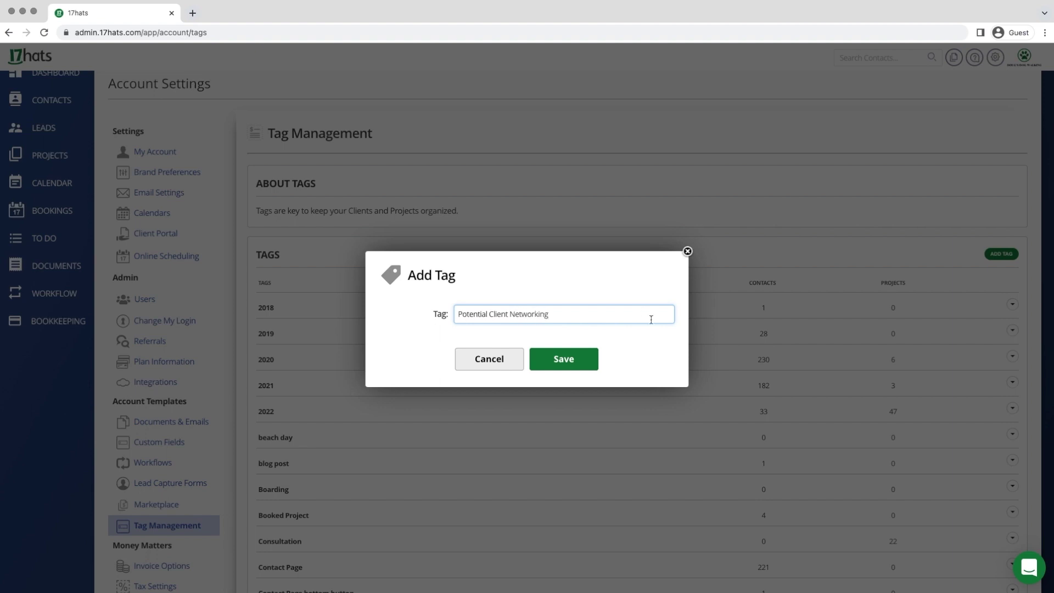
{"action": "left_click", "coordinate": [562, 362]}
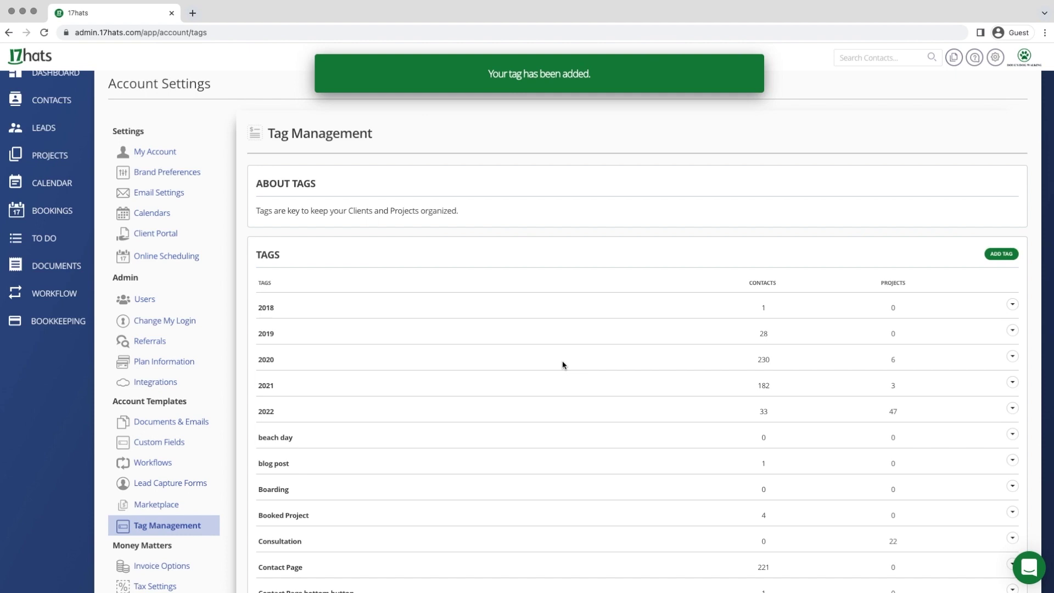
{"action": "scroll", "coordinate": [562, 364], "scroll_direction": "down", "scroll_amount": 10}
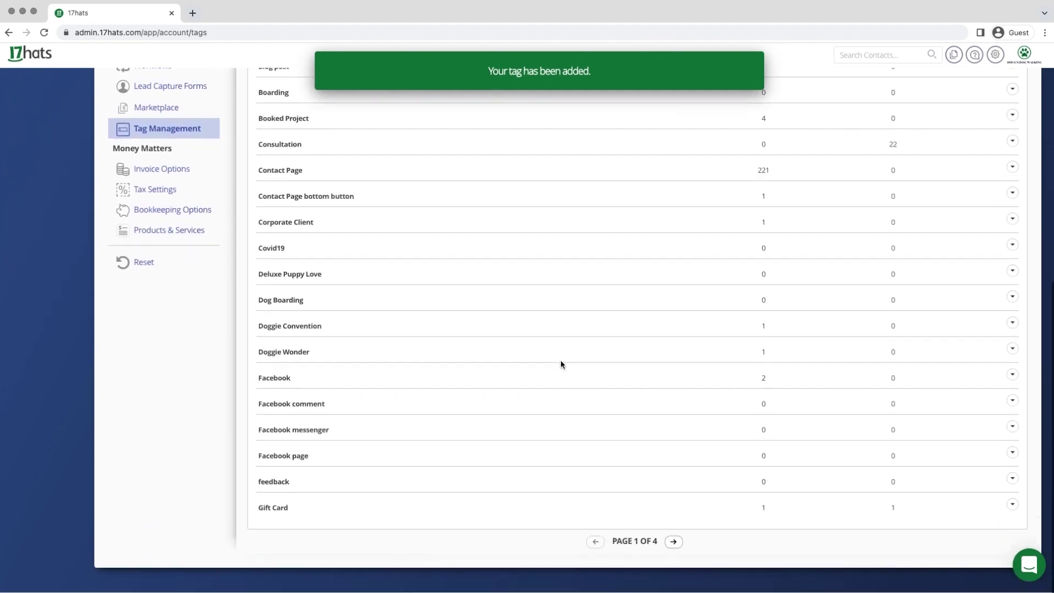
{"action": "left_click", "coordinate": [673, 542]}
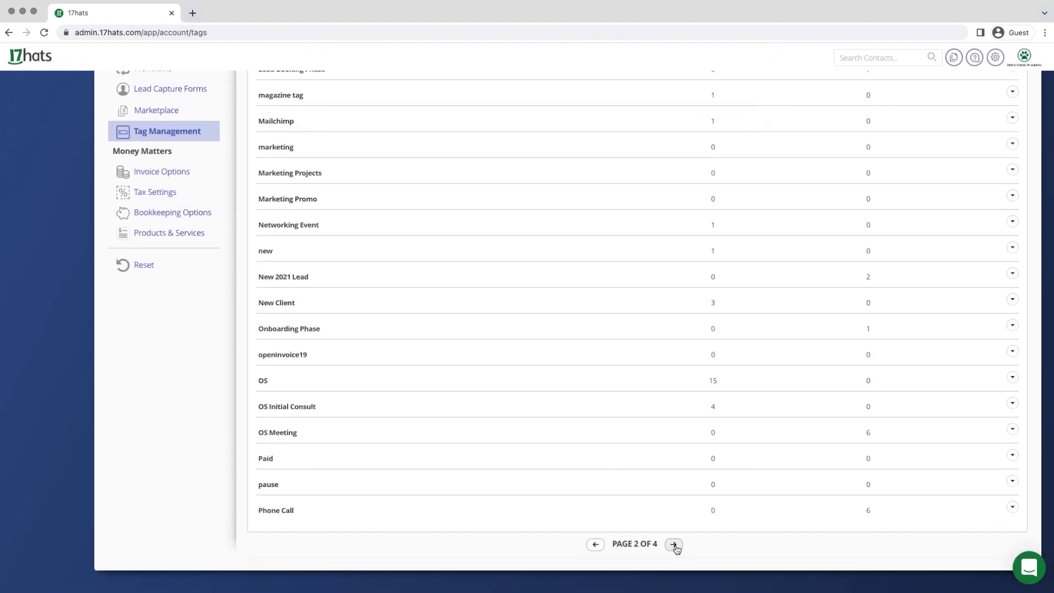
{"action": "left_click", "coordinate": [673, 544]}
{"action": "scroll", "coordinate": [675, 544], "scroll_direction": "up", "scroll_amount": 6}
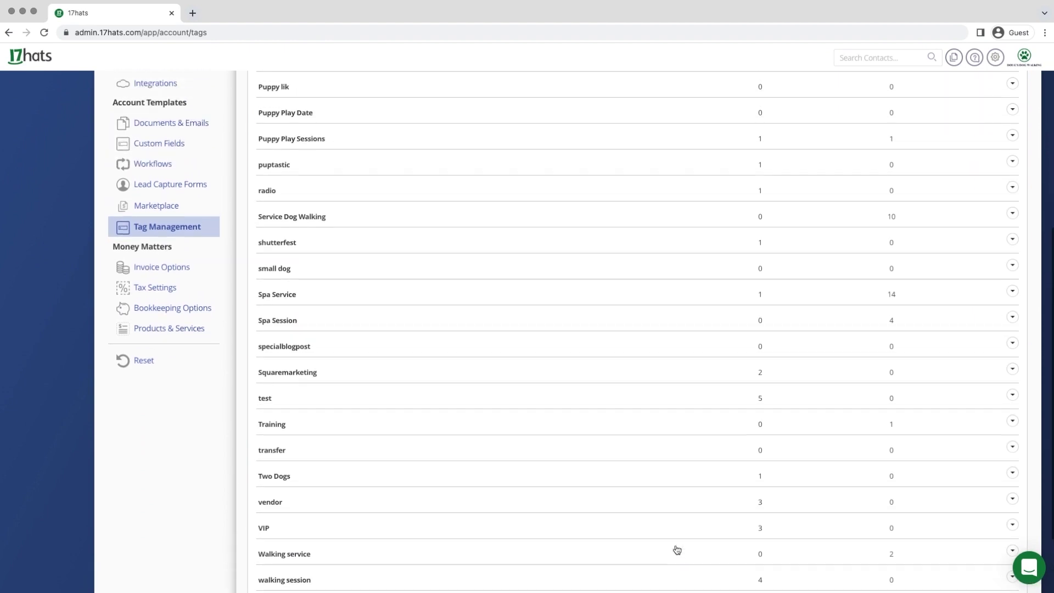
{"action": "scroll", "coordinate": [675, 545], "scroll_direction": "up", "scroll_amount": 1}
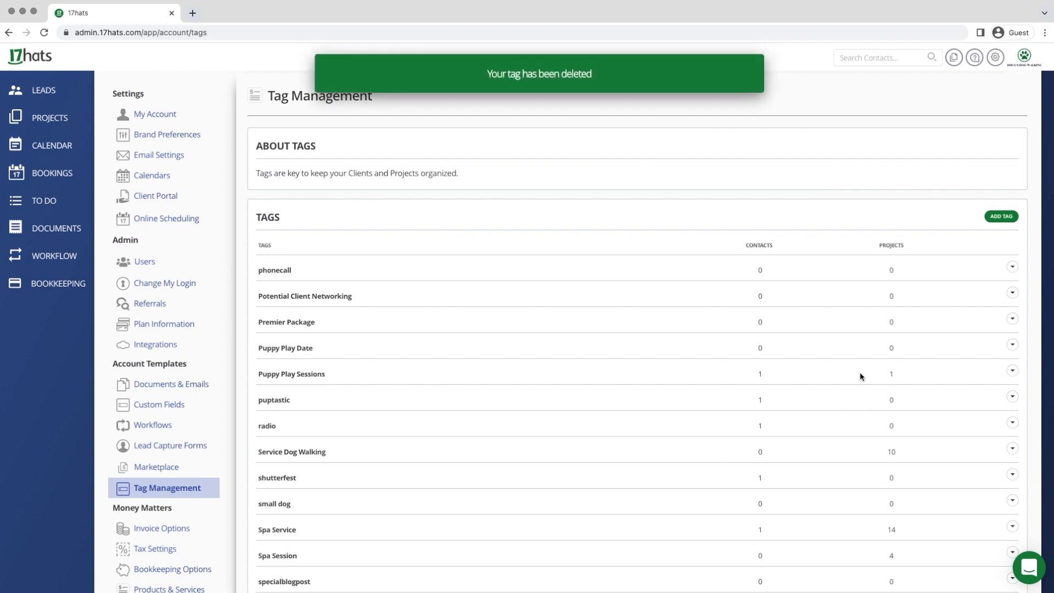
{"action": "left_click_drag", "start_coordinate": [719, 429], "coordinate": [769, 469]}
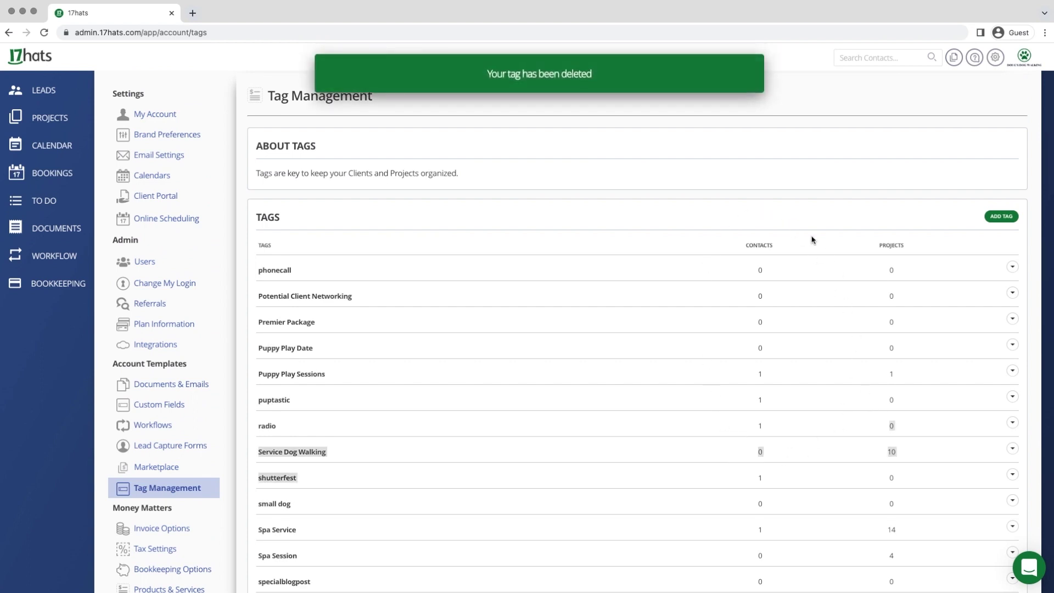
{"action": "left_click", "coordinate": [743, 216]}
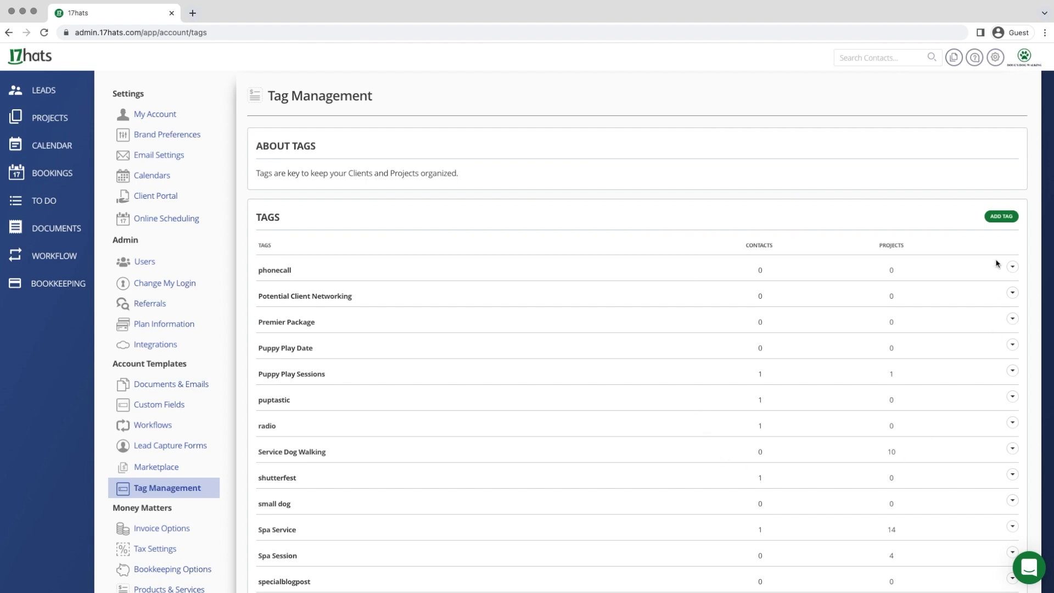
{"action": "scroll", "coordinate": [859, 248], "scroll_direction": "down", "scroll_amount": 6}
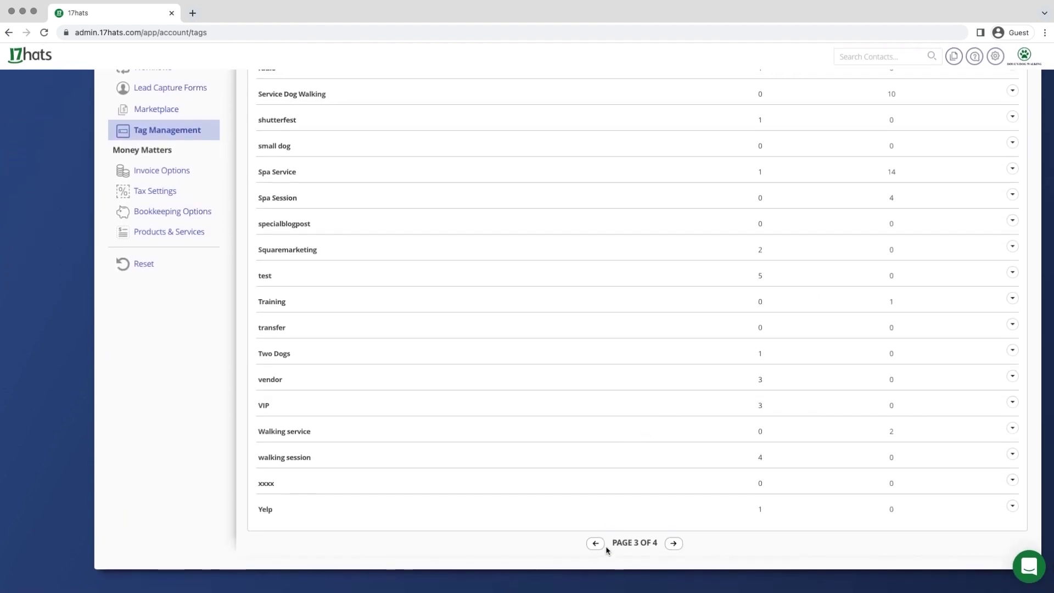
{"action": "left_click", "coordinate": [596, 554]}
{"action": "left_click", "coordinate": [595, 558]}
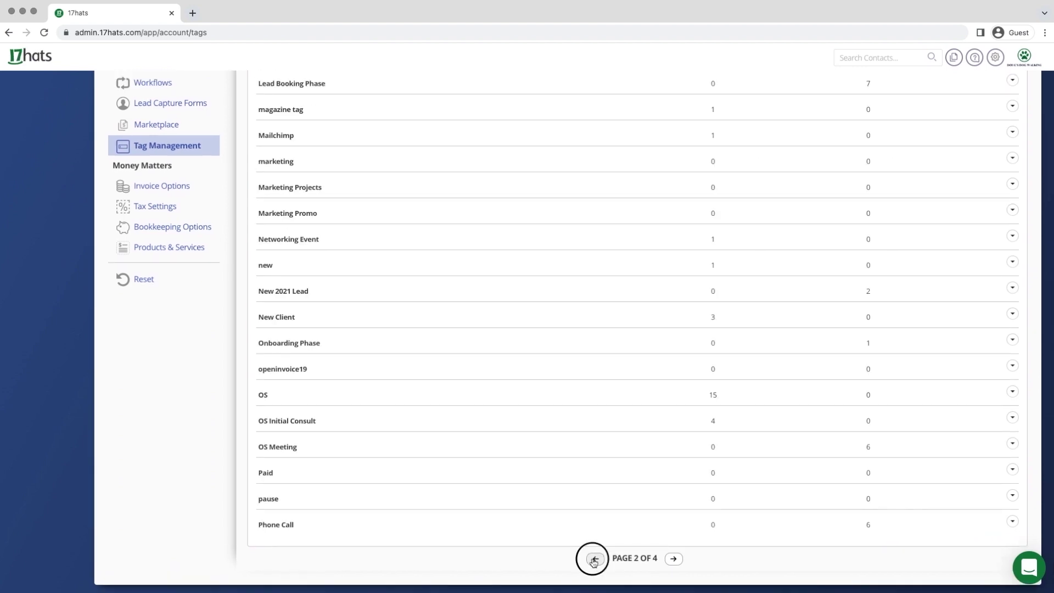
{"action": "scroll", "coordinate": [593, 561], "scroll_direction": "up", "scroll_amount": 1}
{"action": "scroll", "coordinate": [592, 560], "scroll_direction": "up", "scroll_amount": 5}
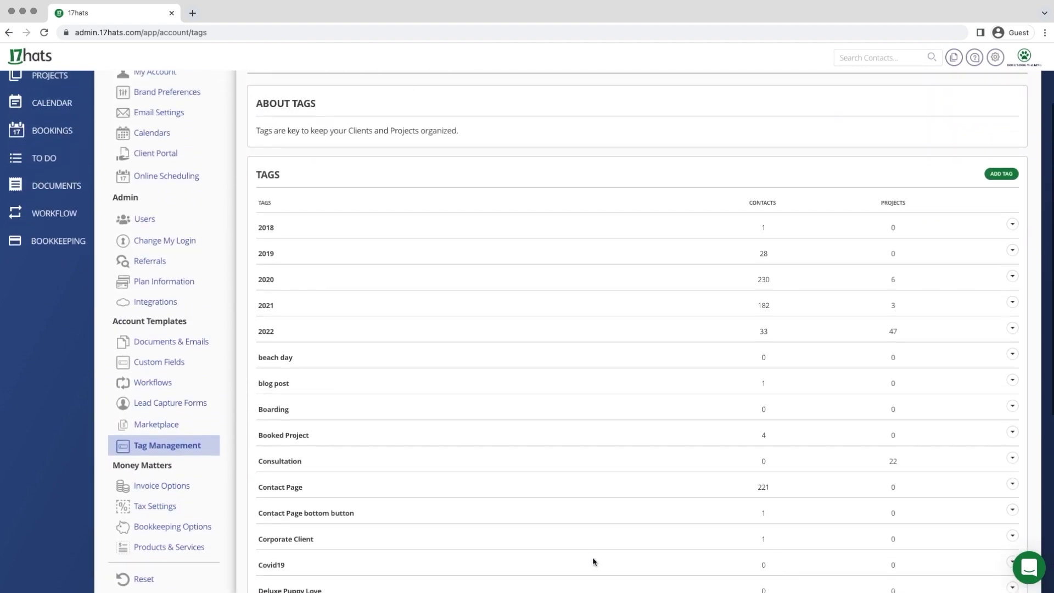